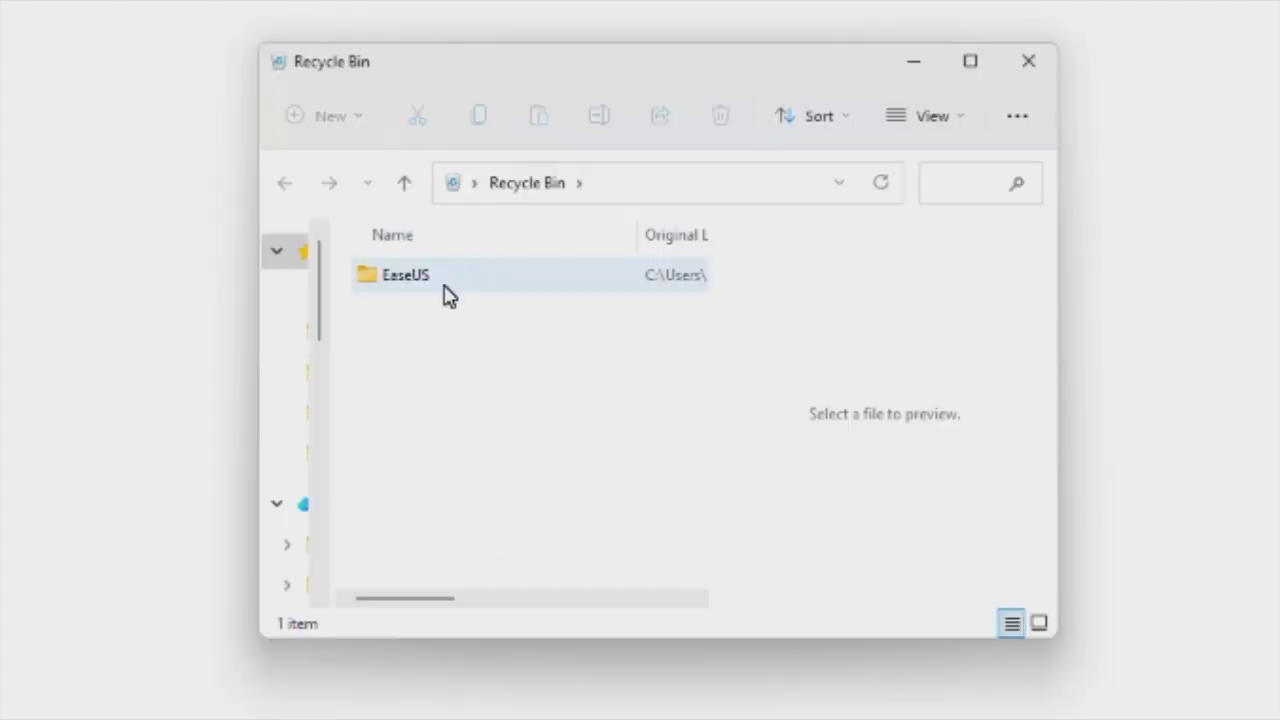
Restore the deleted EaseUS folder from the Recycle Bin to its original location
left_click(450, 280)
right_click(450, 280)
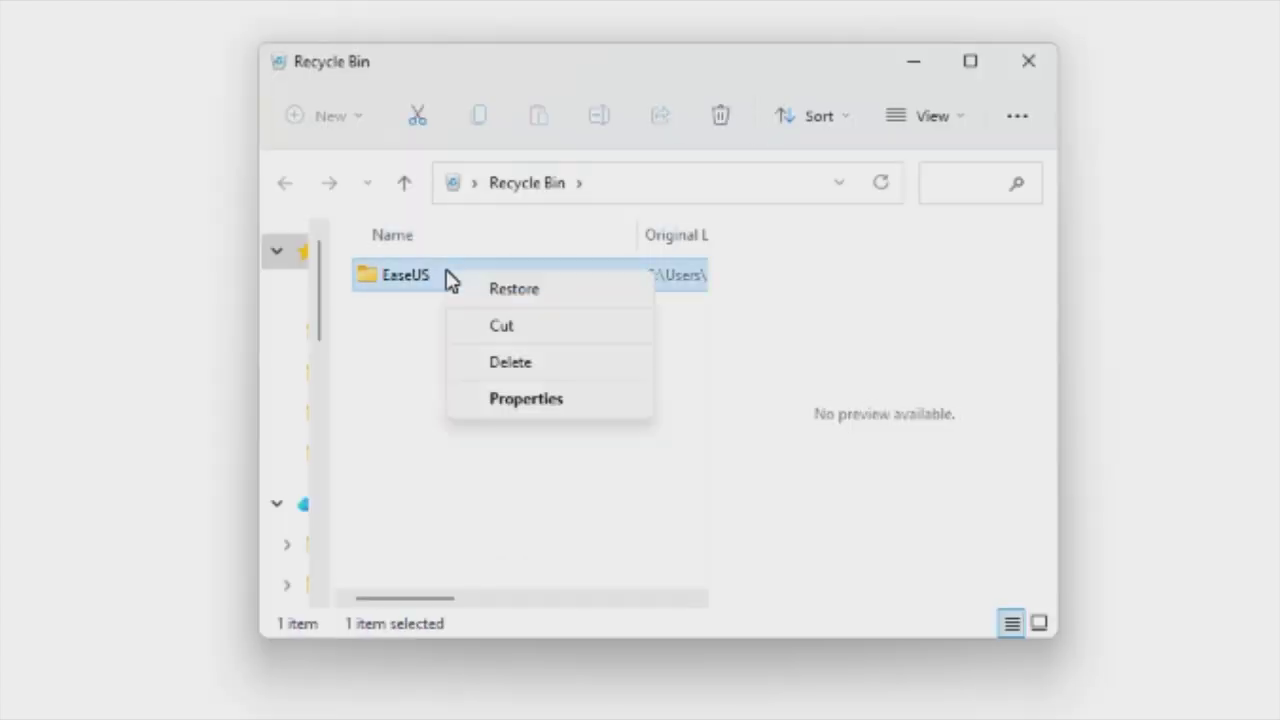
left_click(503, 288)
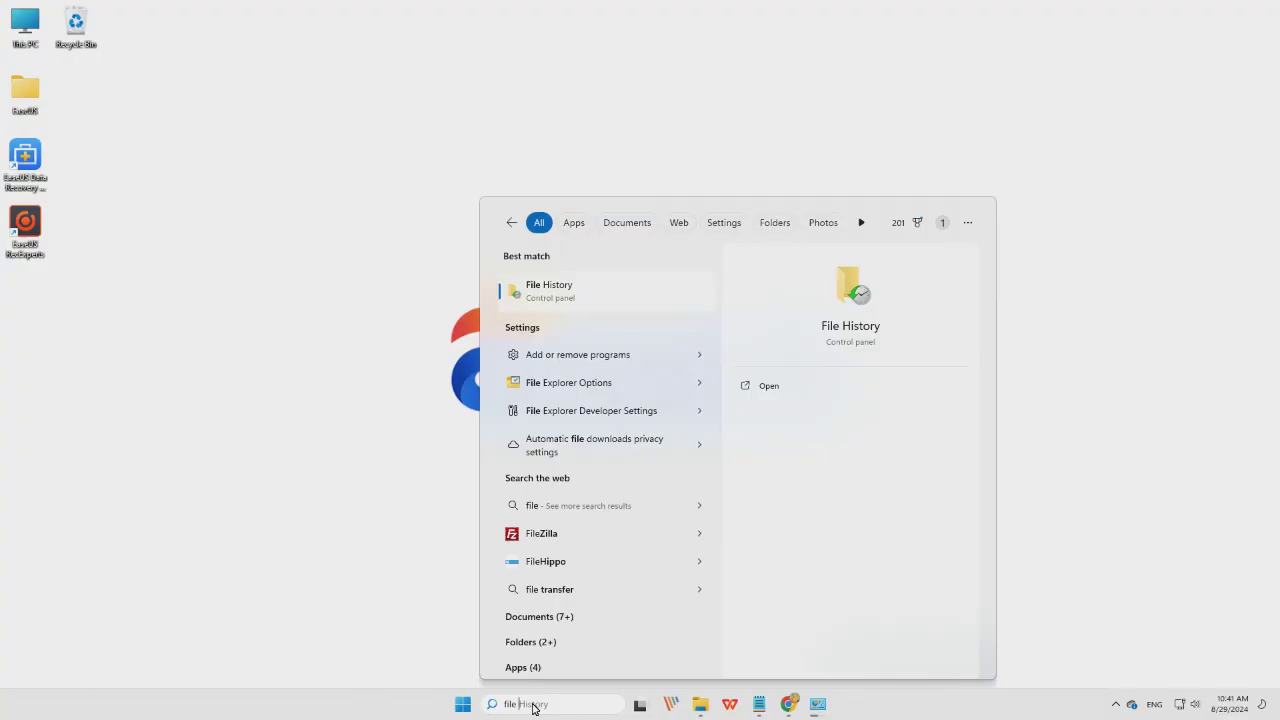
Search for File History, open its personal file restore view, and browse into the backed-up Desktop folder
type("history")
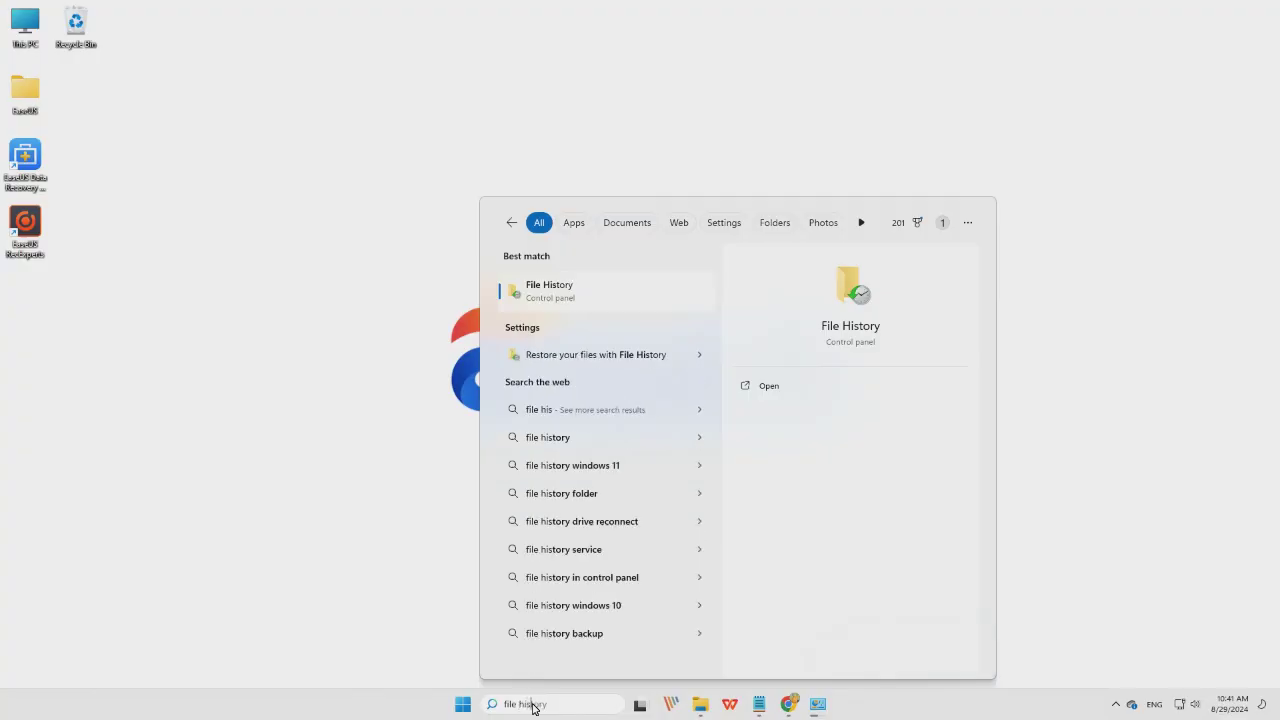
left_click(597, 291)
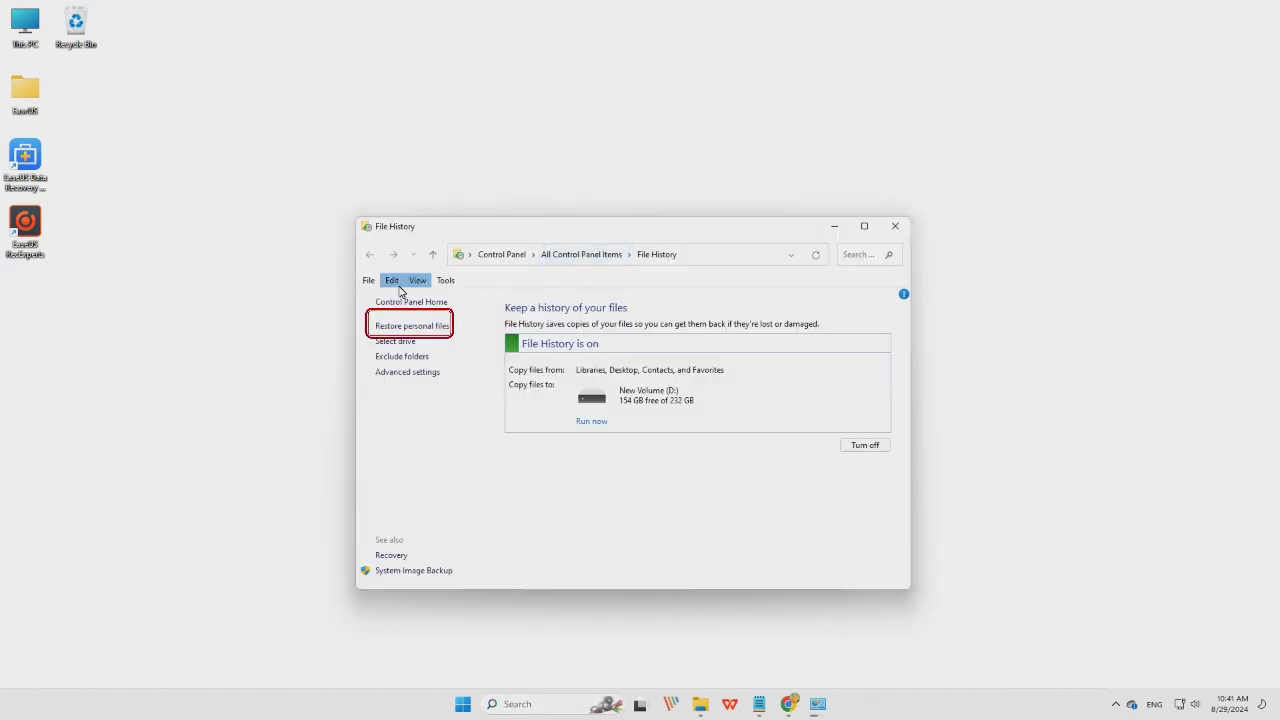
left_click(438, 326)
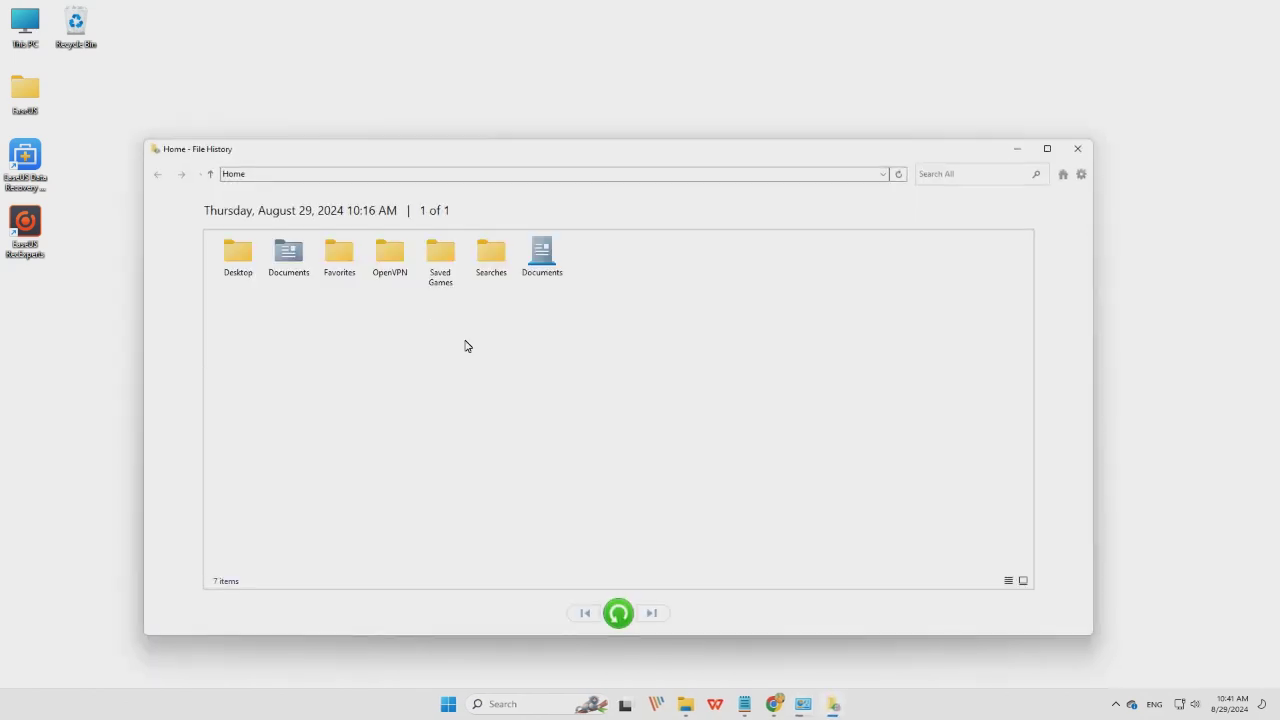
double_click(243, 281)
left_click(236, 258)
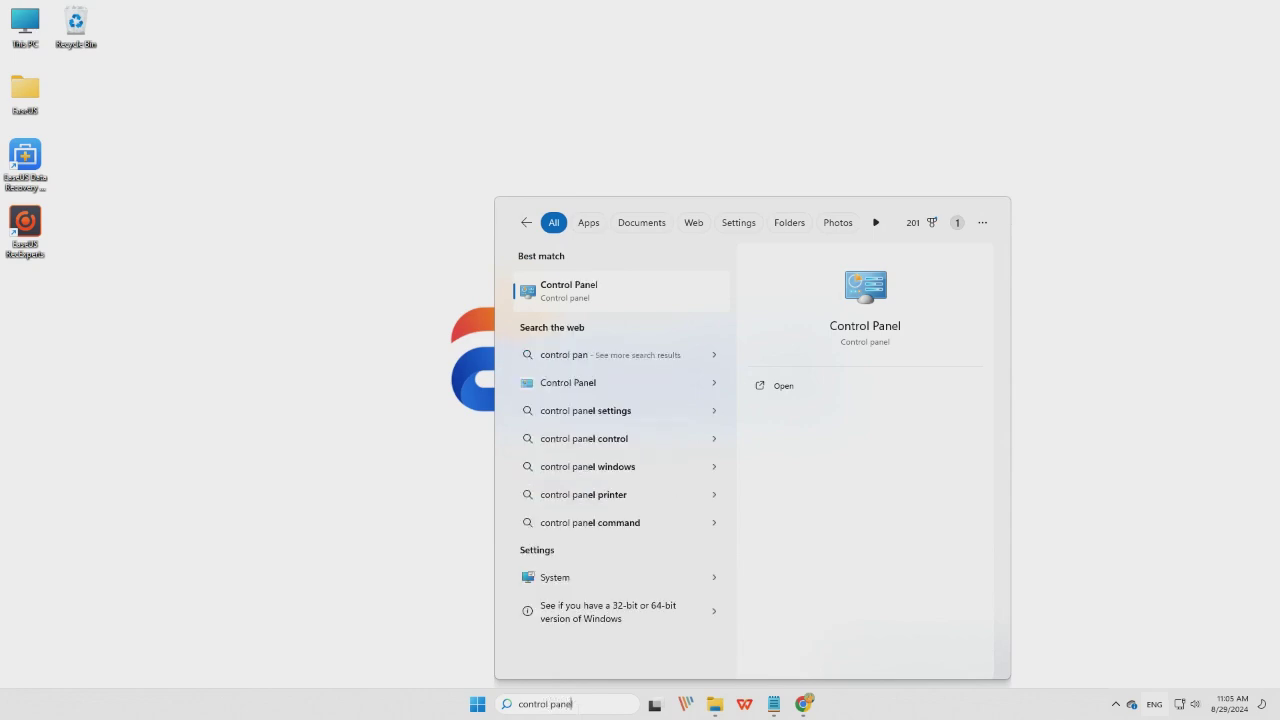
Open Backup and Restore (Windows 7) in Control Panel and start restoring files from the existing backup
left_click(573, 708)
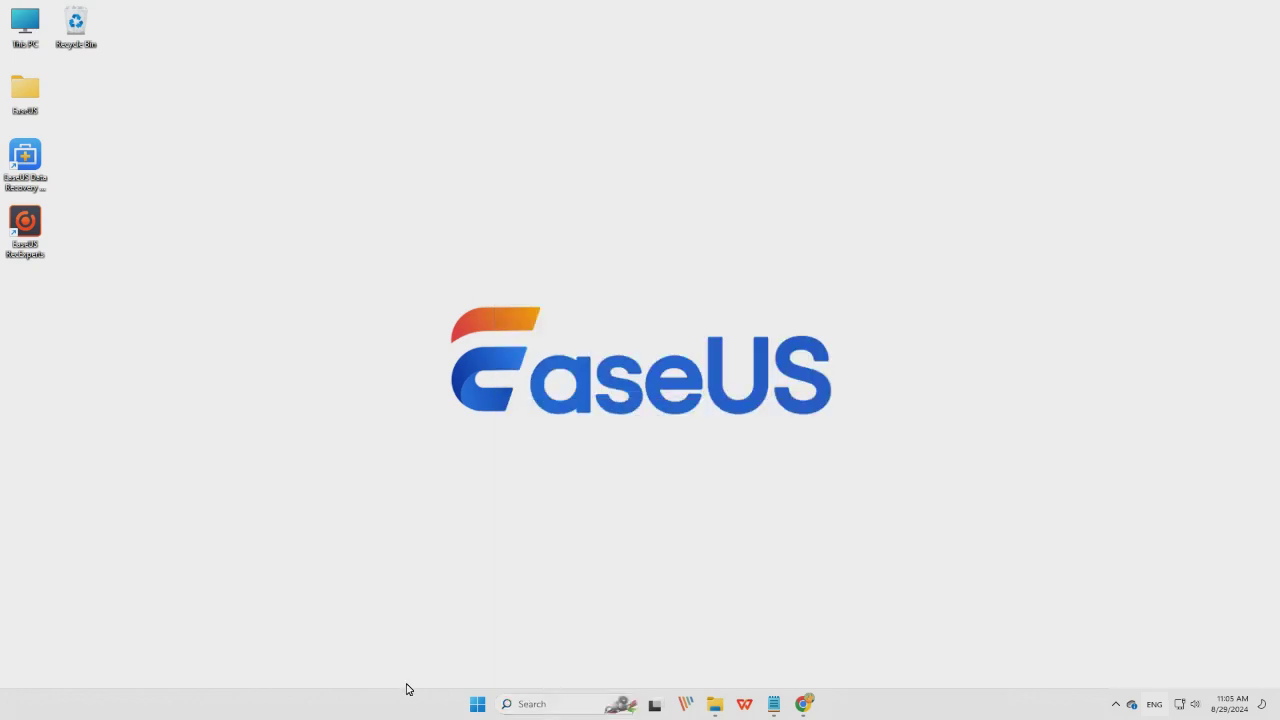
left_click_drag(334, 251, 632, 209)
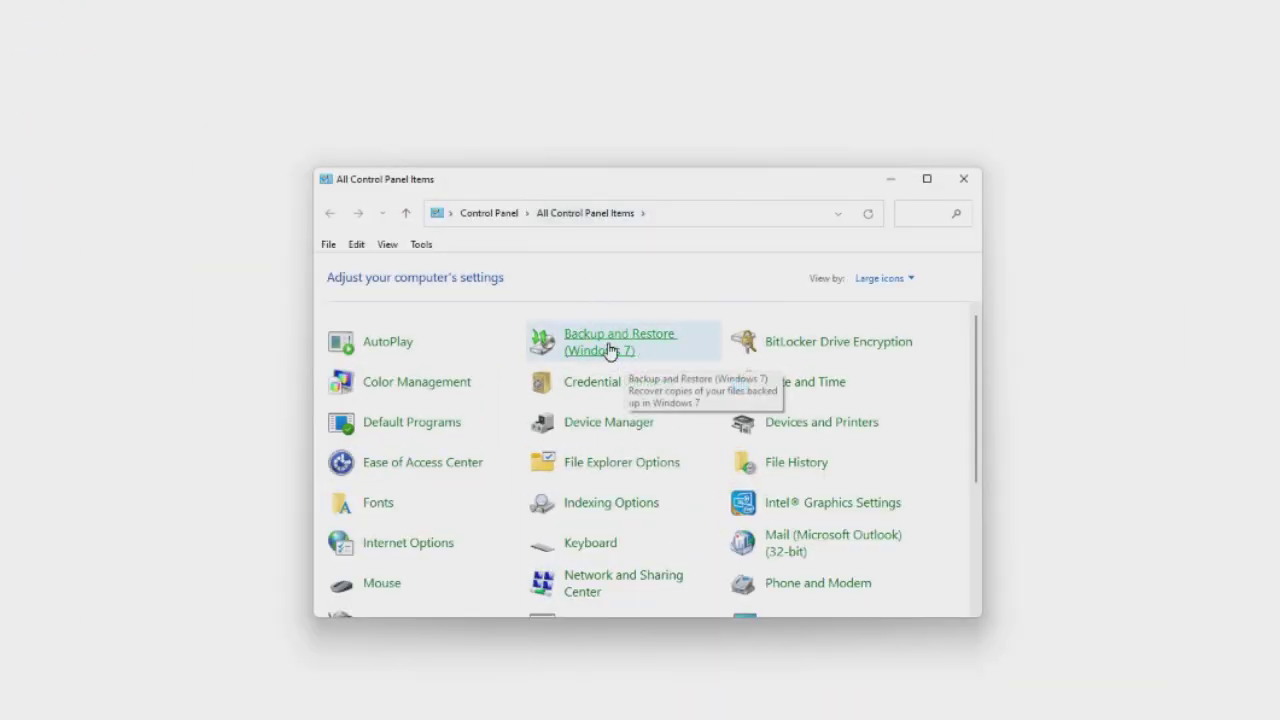
left_click(619, 345)
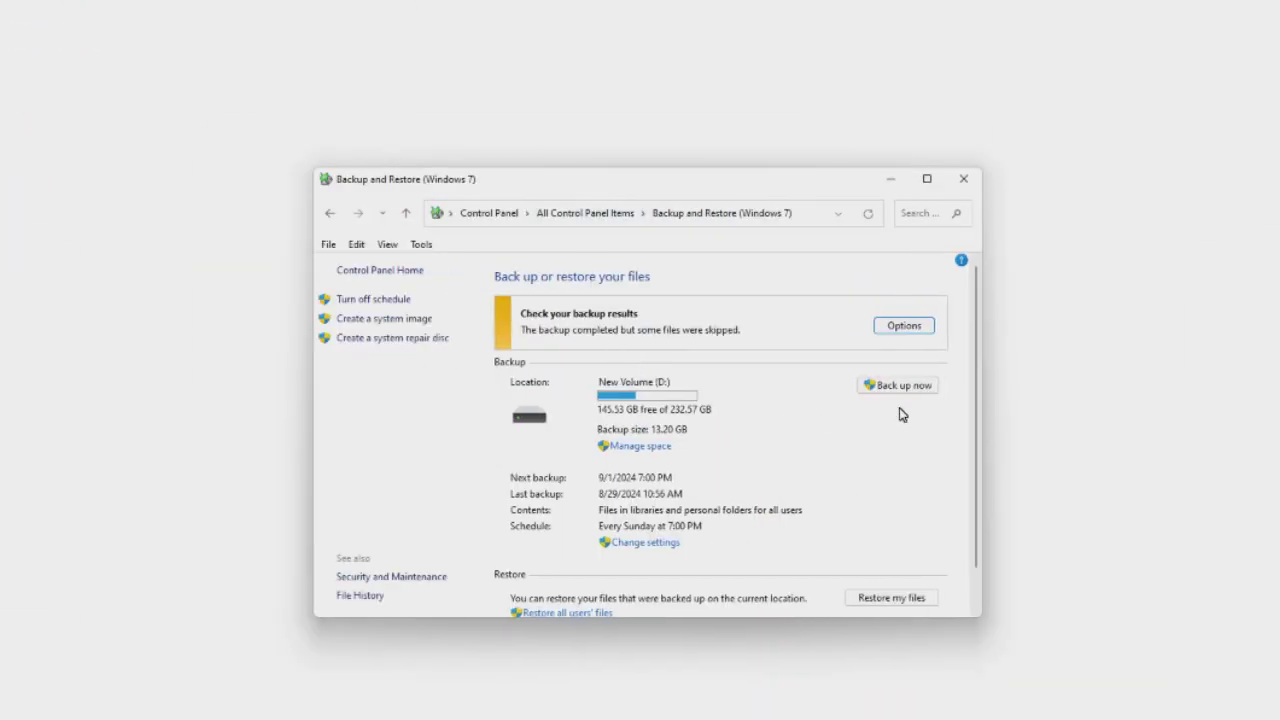
scroll(886, 429, "down", 2)
scroll(886, 472, "up", 1)
left_click(894, 580)
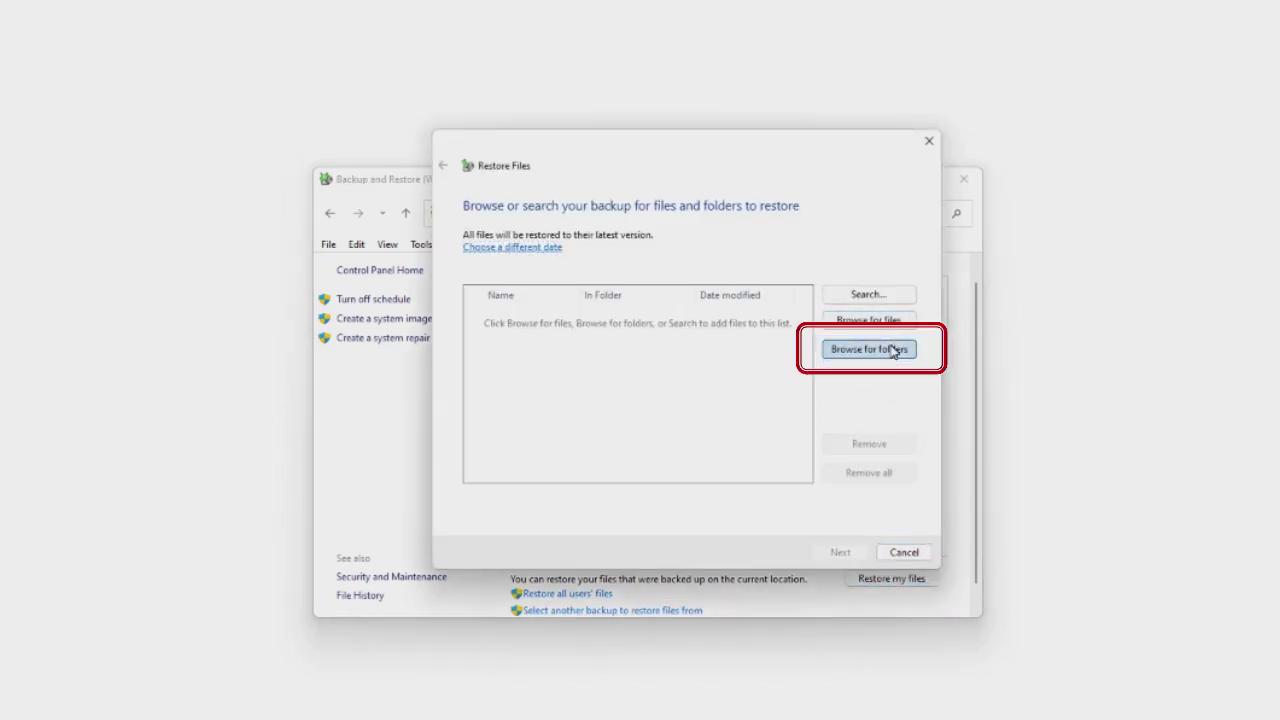
Add the EaseUS folder from Users\admin\Desktop in the C: backup to the restore list and restore it to its original location
left_click(893, 350)
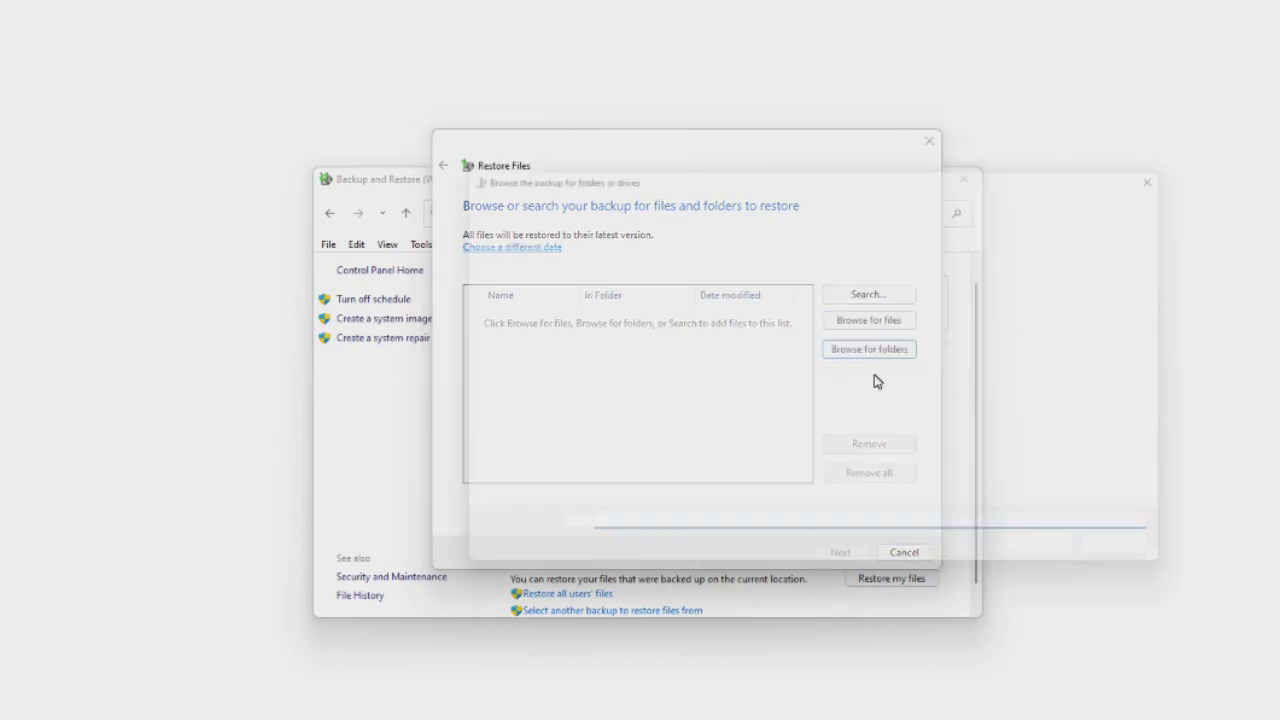
left_click(652, 288)
double_click(652, 288)
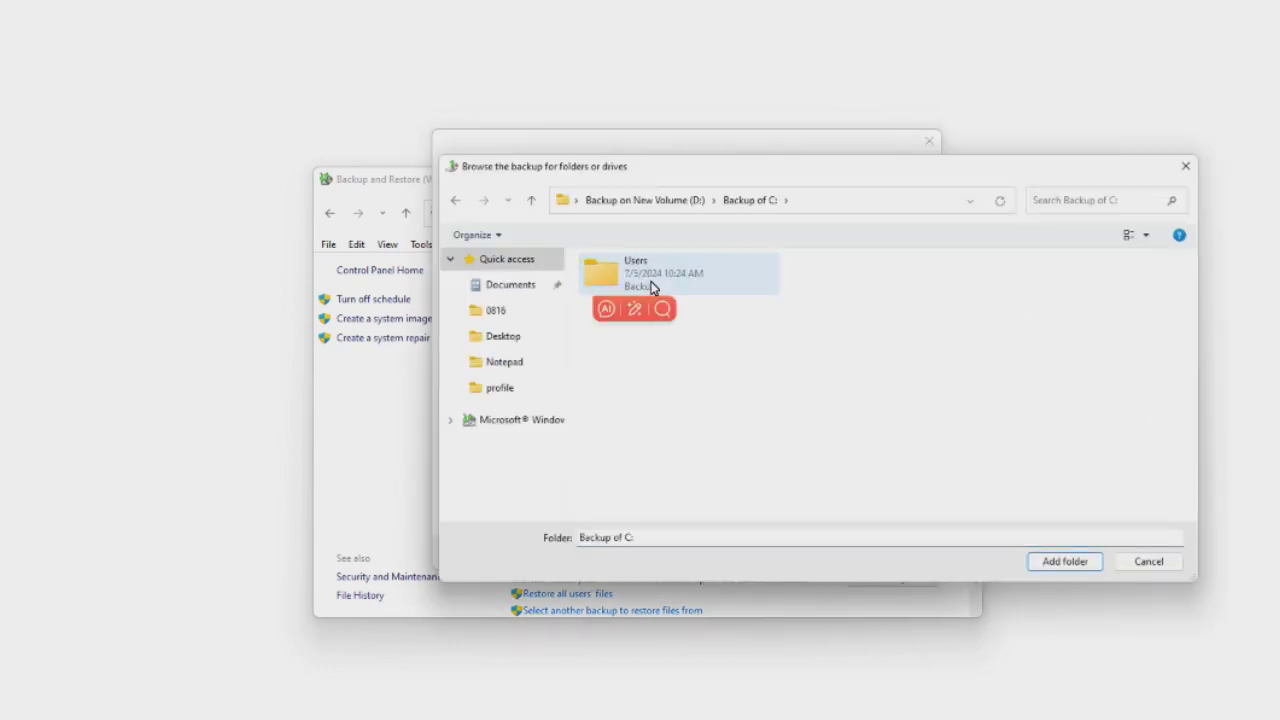
double_click(652, 288)
double_click(652, 288)
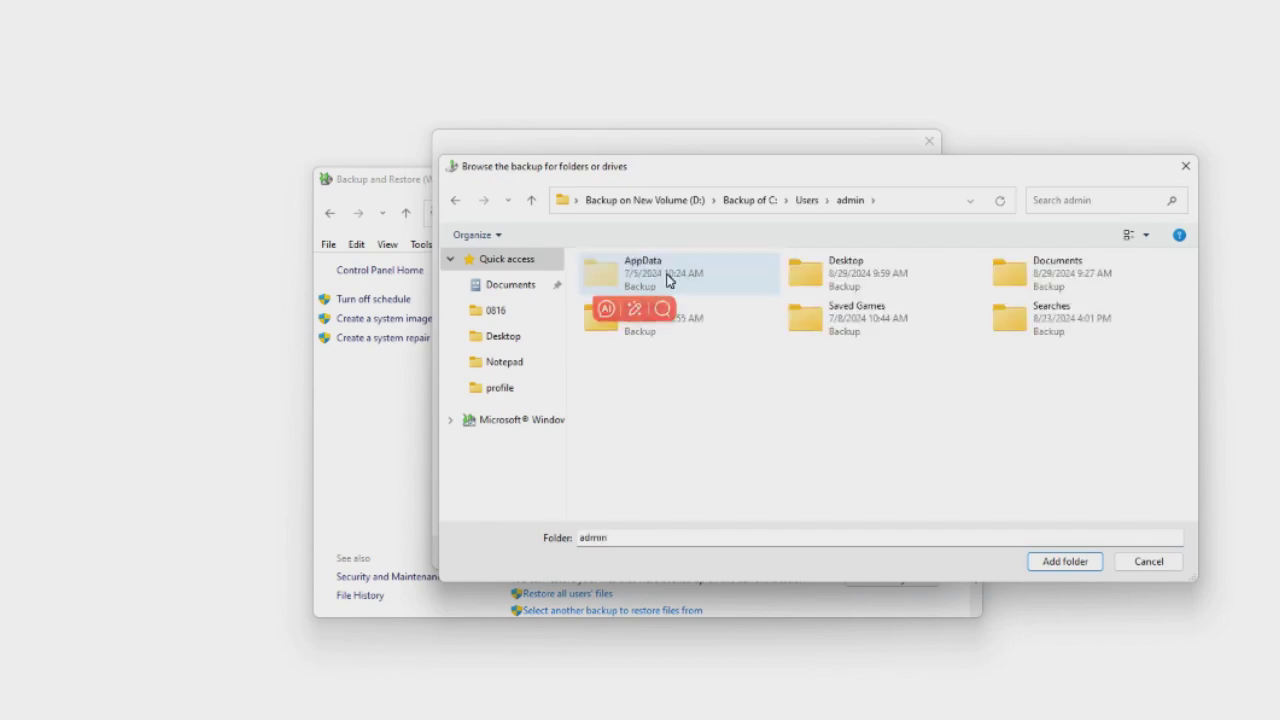
double_click(846, 278)
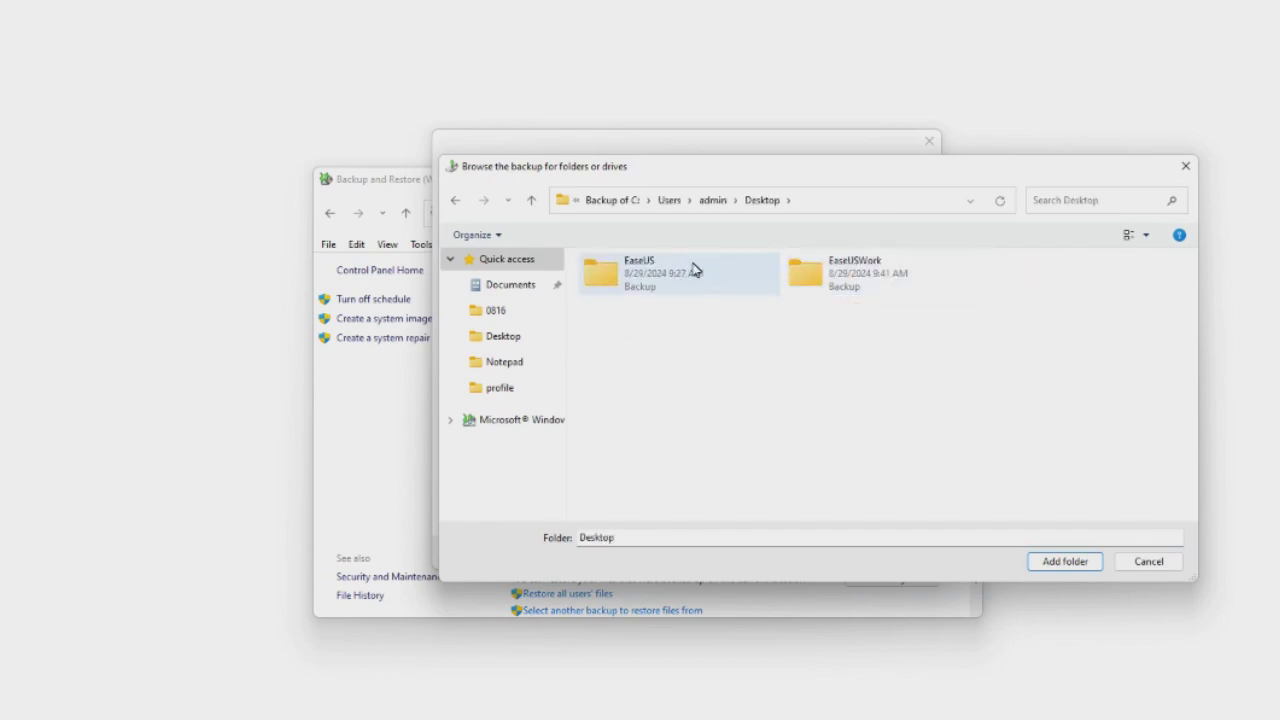
left_click(702, 278)
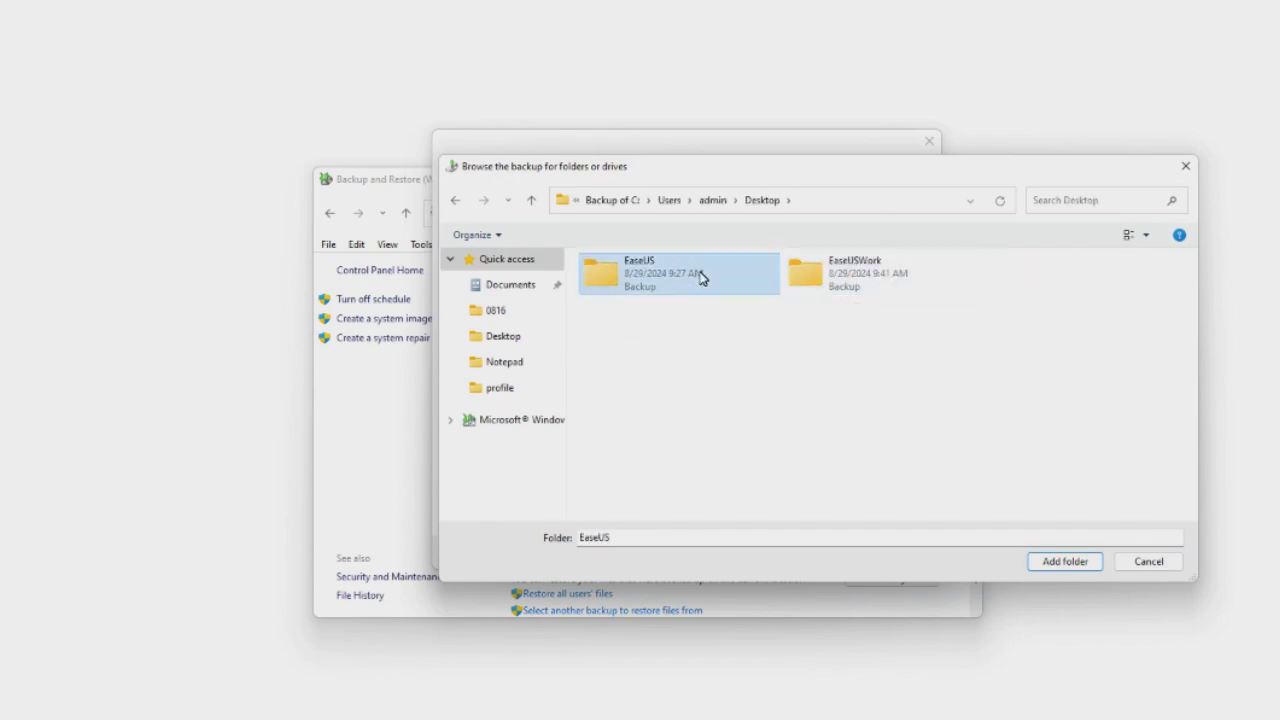
left_click(1062, 562)
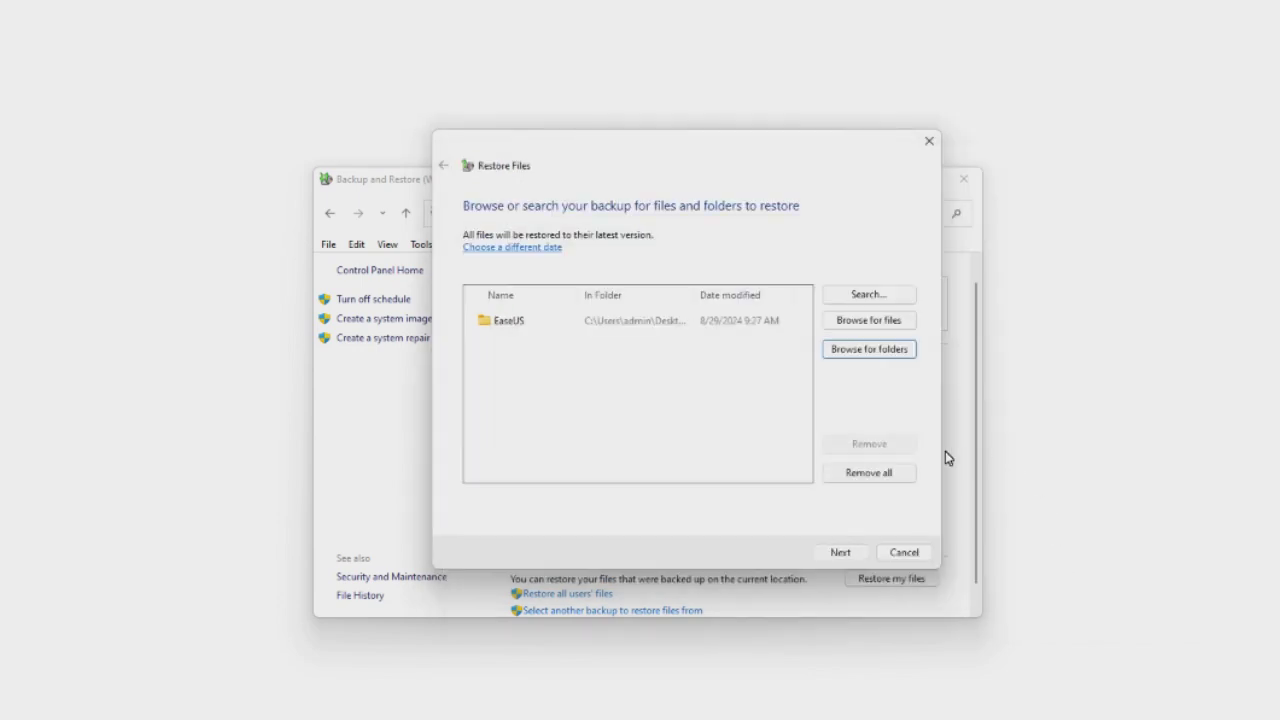
left_click(846, 552)
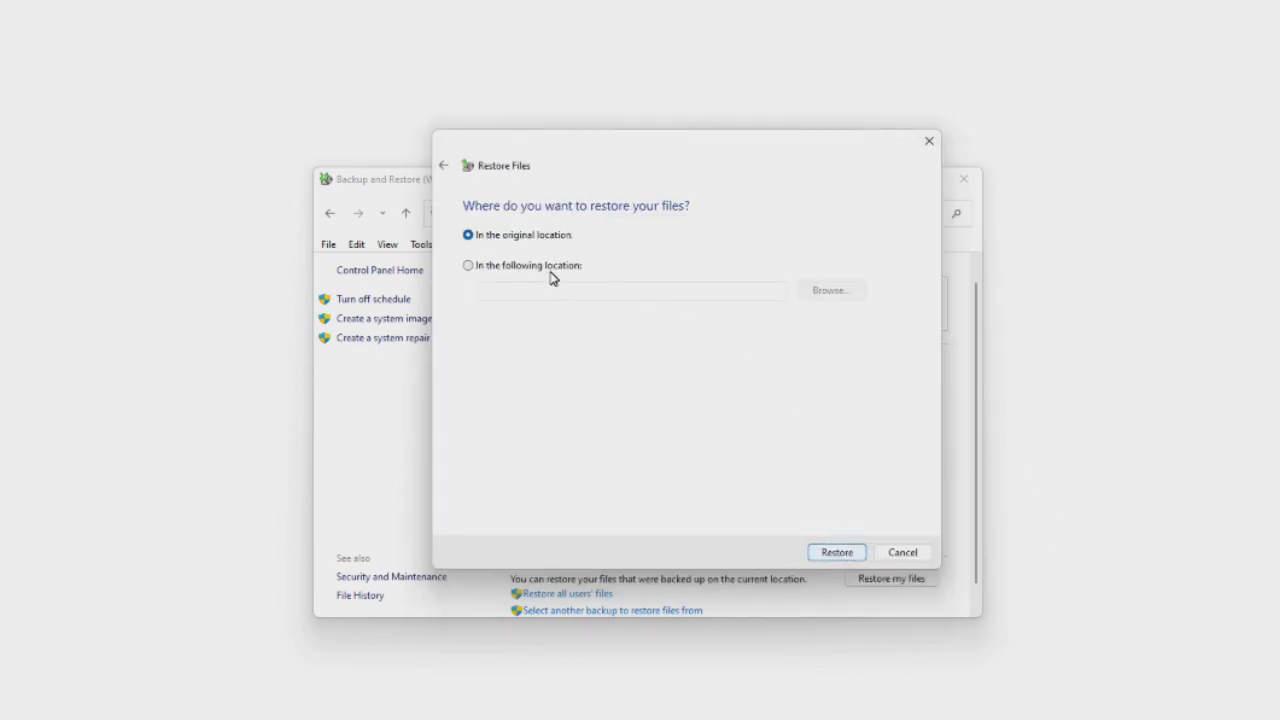
left_click(846, 553)
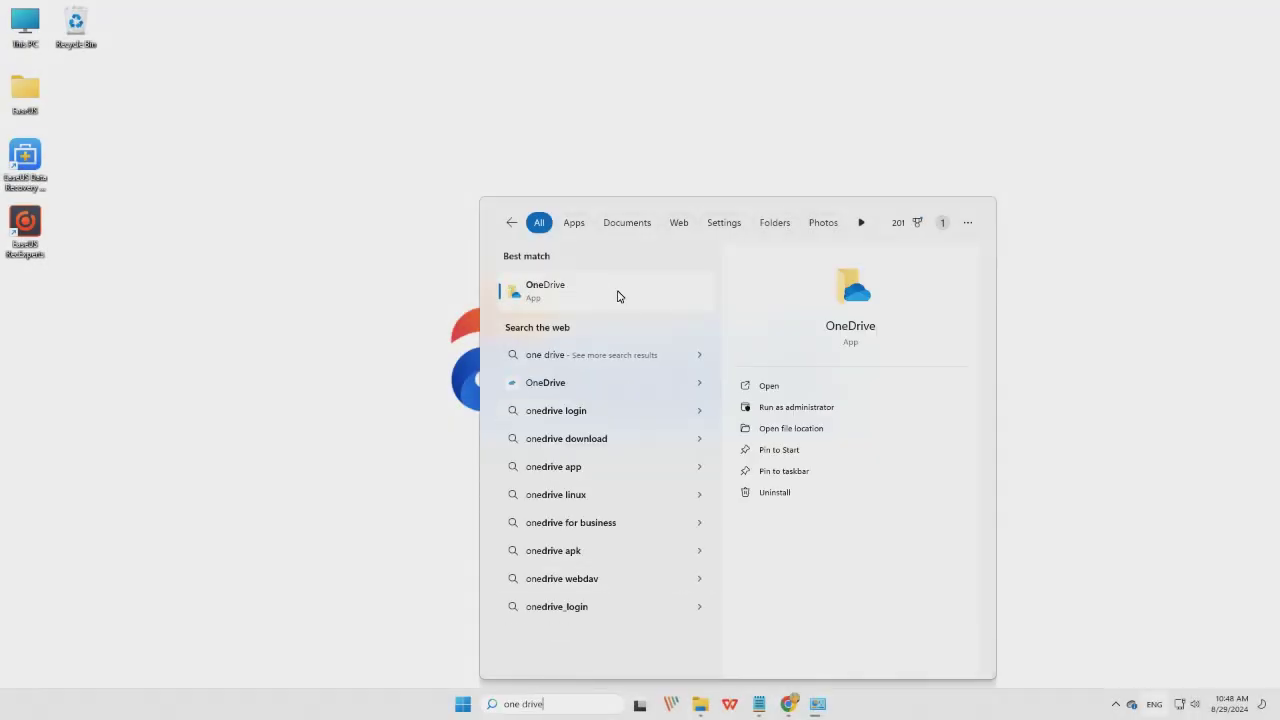
Open the OneDrive folder and move its EaseUS folder out onto the desktop
left_click(617, 296)
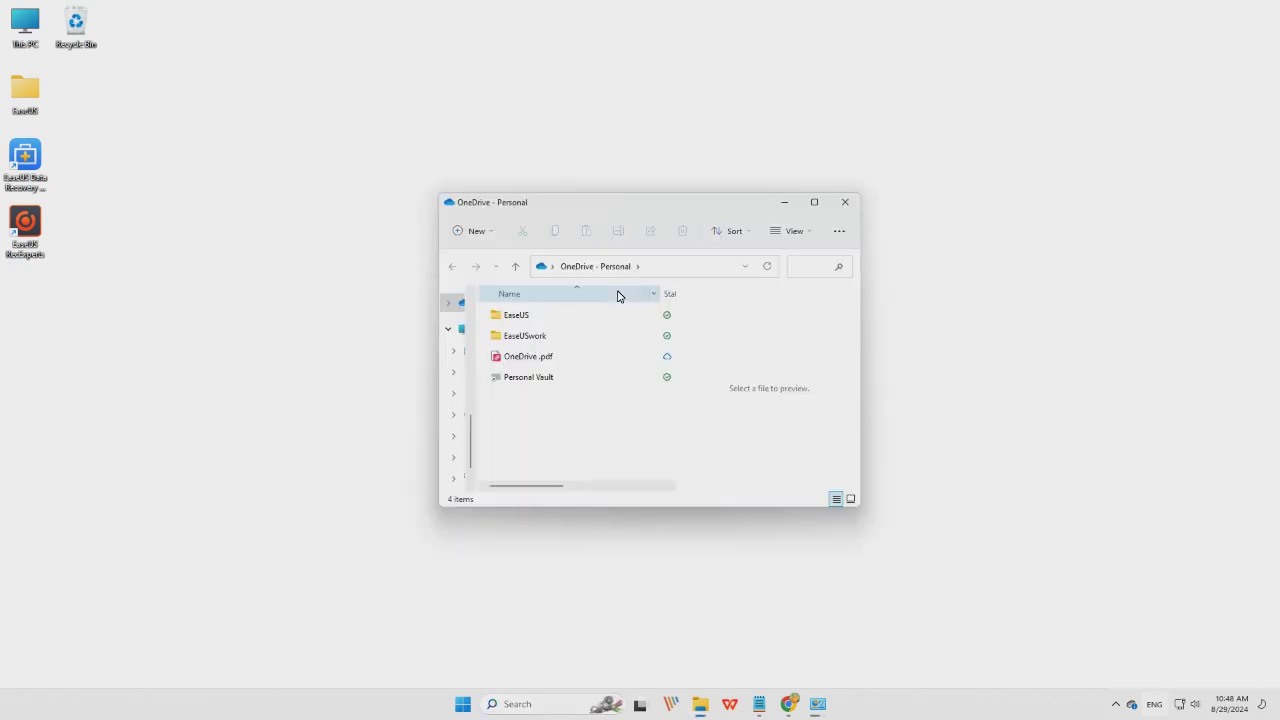
left_click(540, 318)
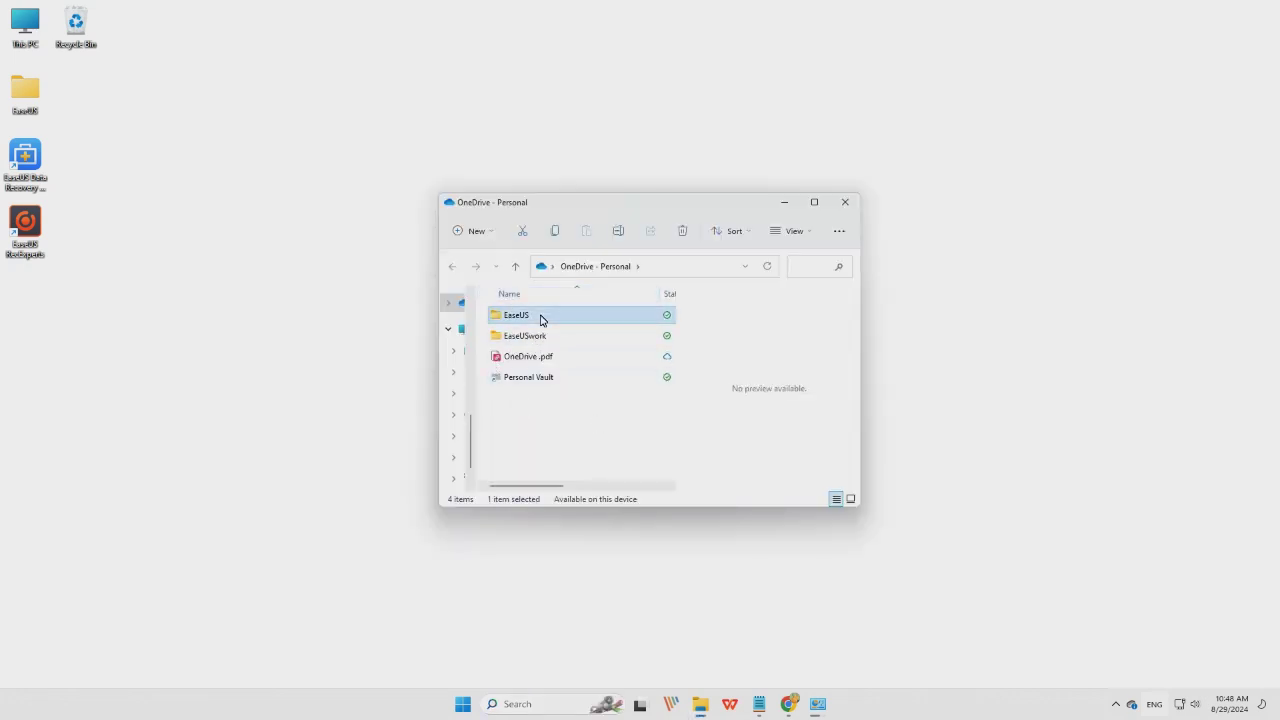
left_click_drag(540, 318, 326, 331)
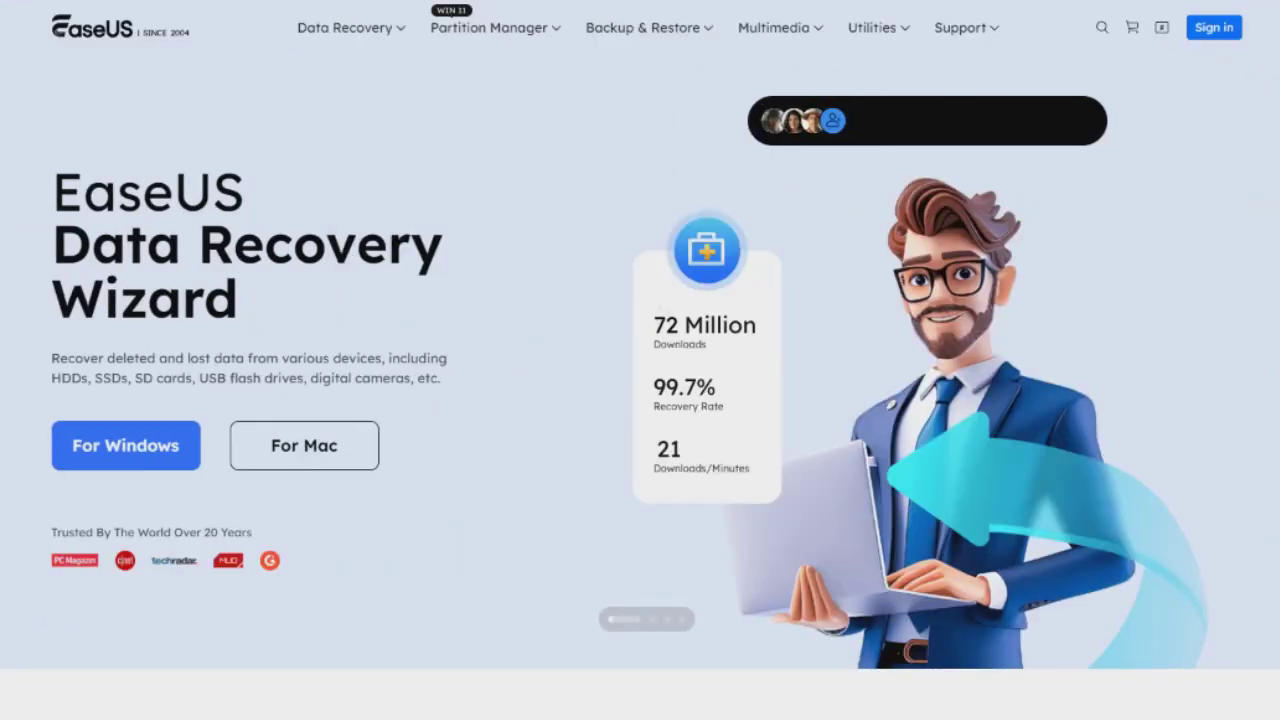
Open the Data Recovery Free page for Data Recovery Wizard on the EaseUS website
mouse_move(340, 32)
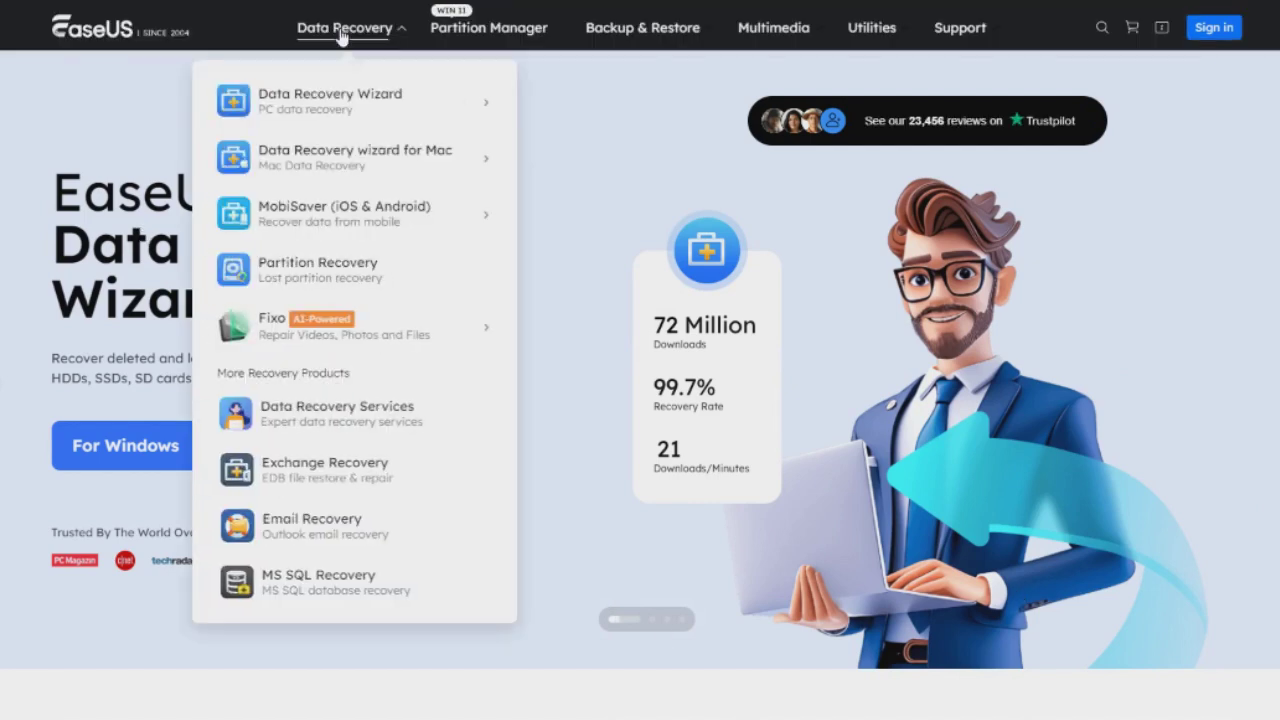
mouse_move(357, 118)
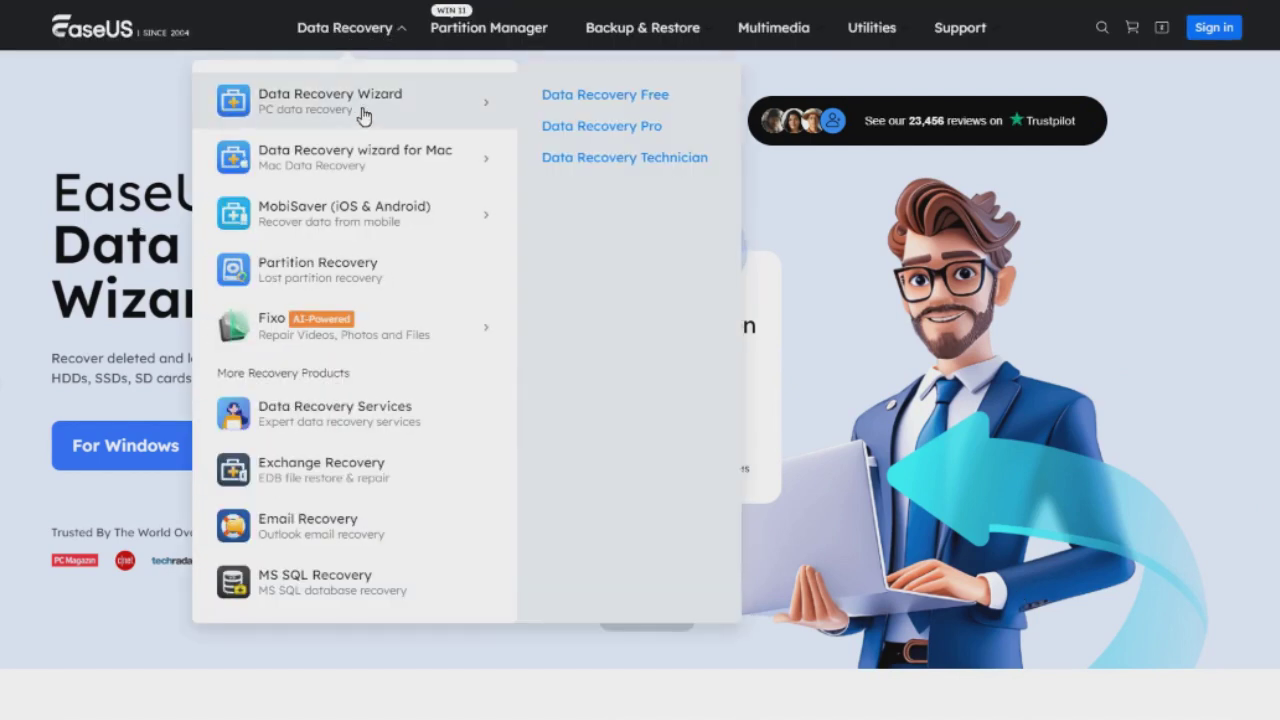
left_click(646, 96)
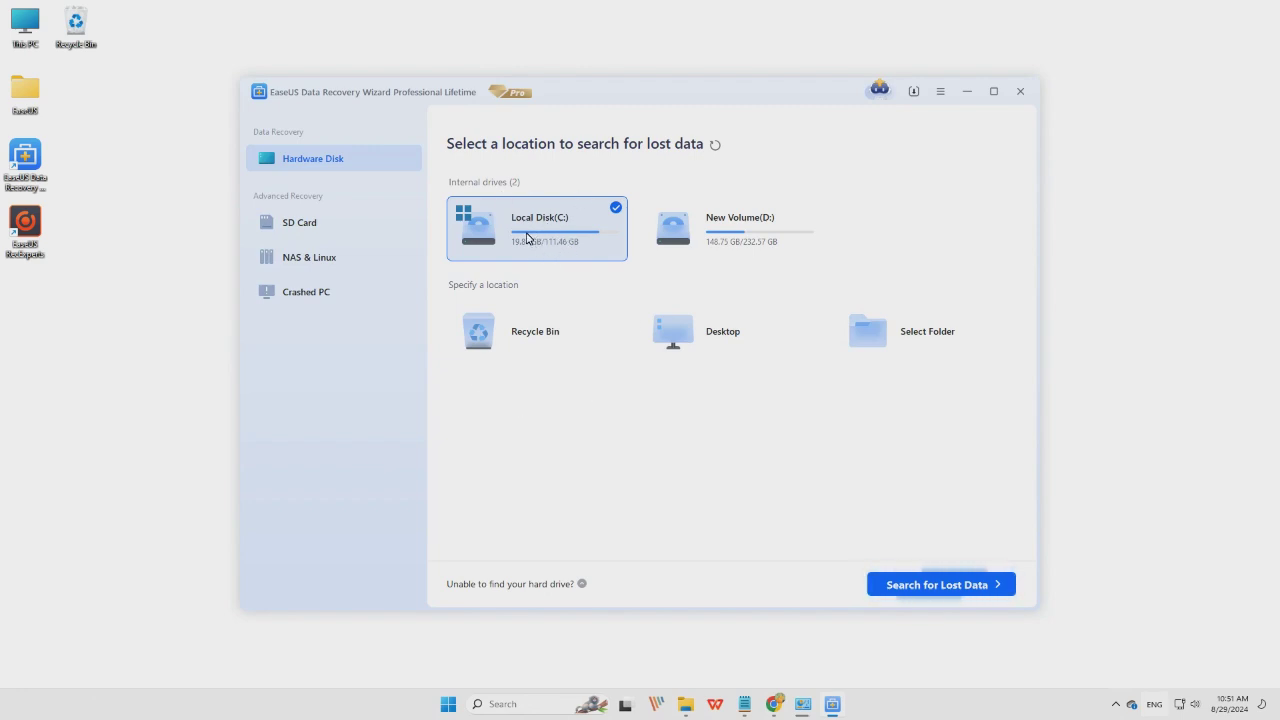
Scan Local Disk (C:) for lost data and browse the results by file type to the jpg pictures
left_click(911, 590)
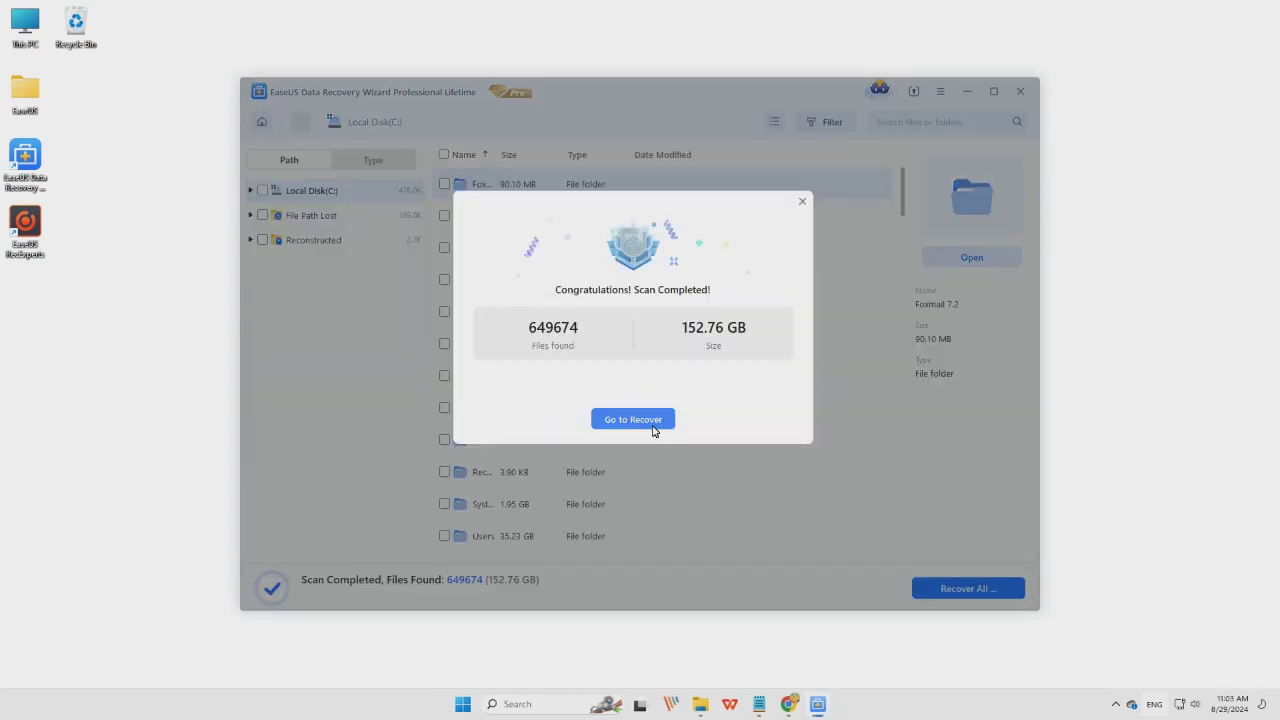
left_click(633, 419)
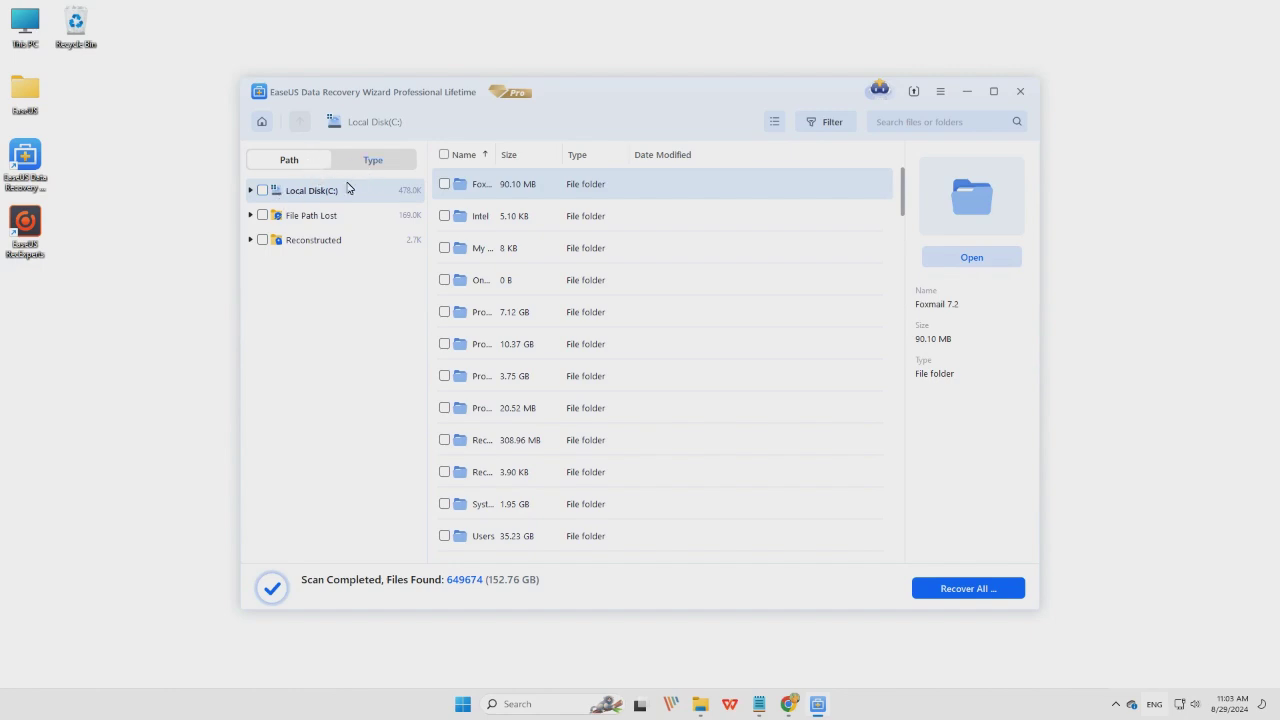
left_click(367, 163)
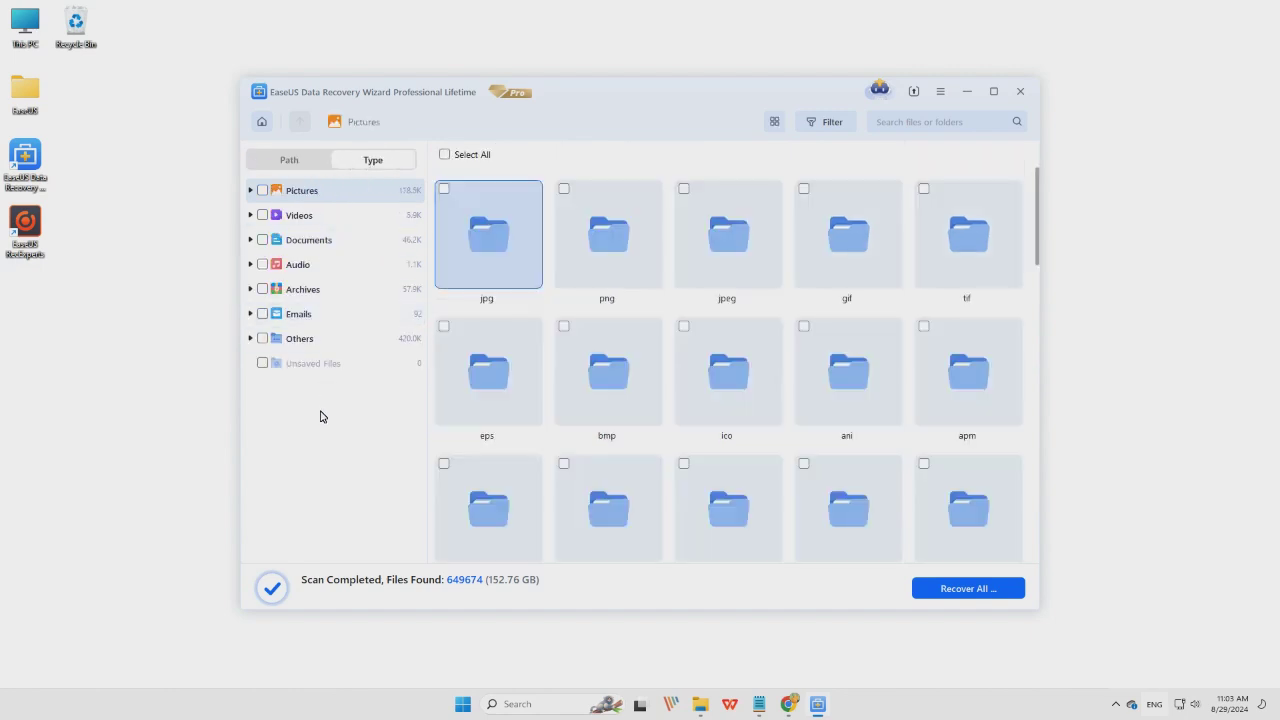
key("Return")
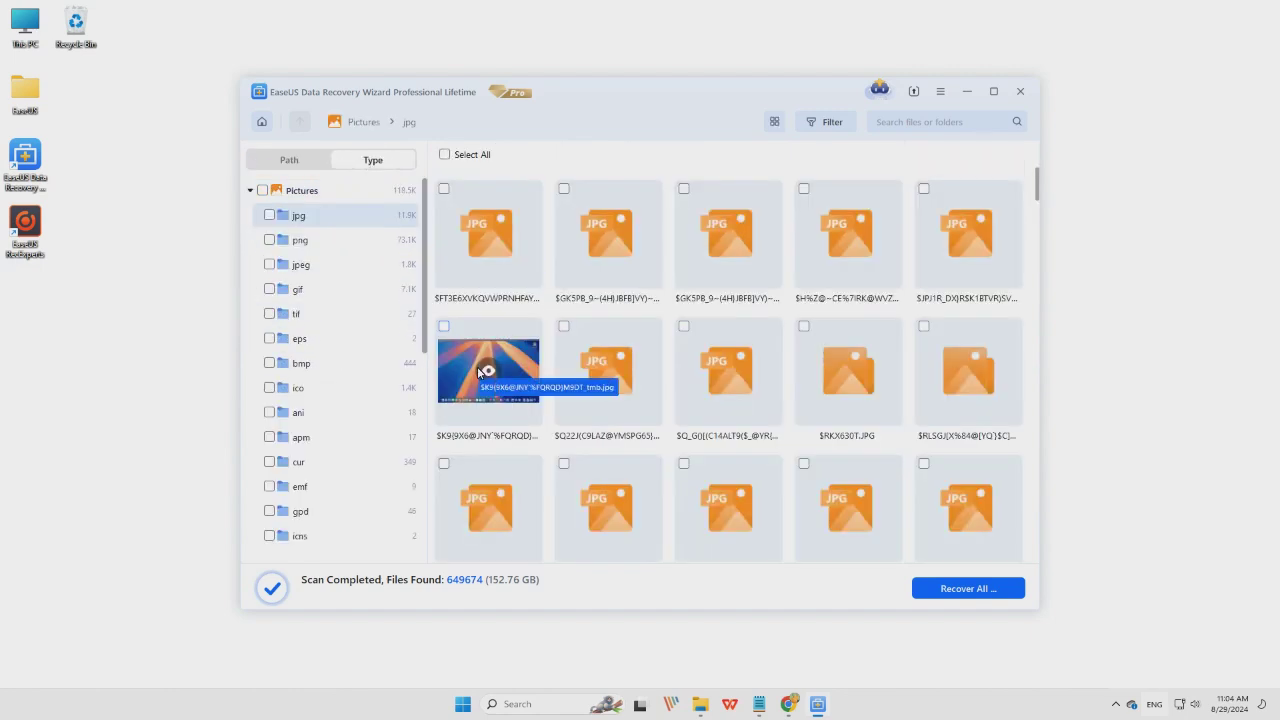
Preview the jpg with the blue and orange thumbnail and recover it to the local drive New Volume (D:)
double_click(478, 373)
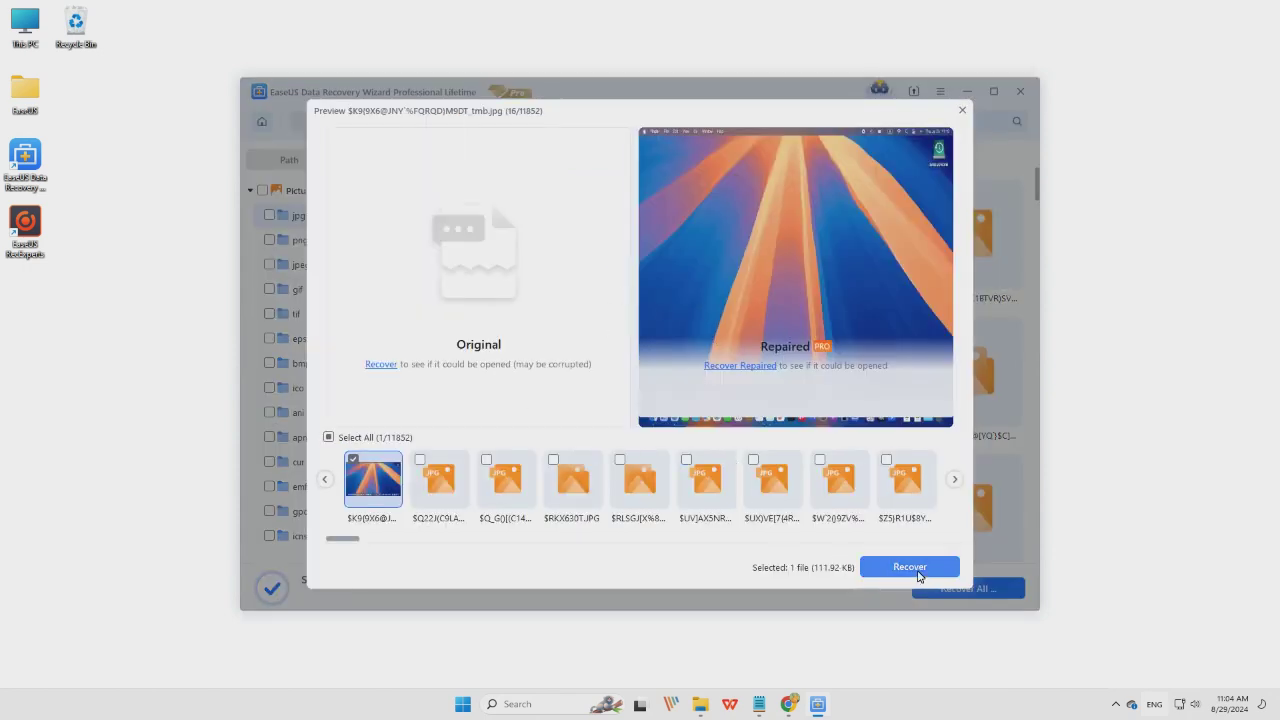
left_click(910, 567)
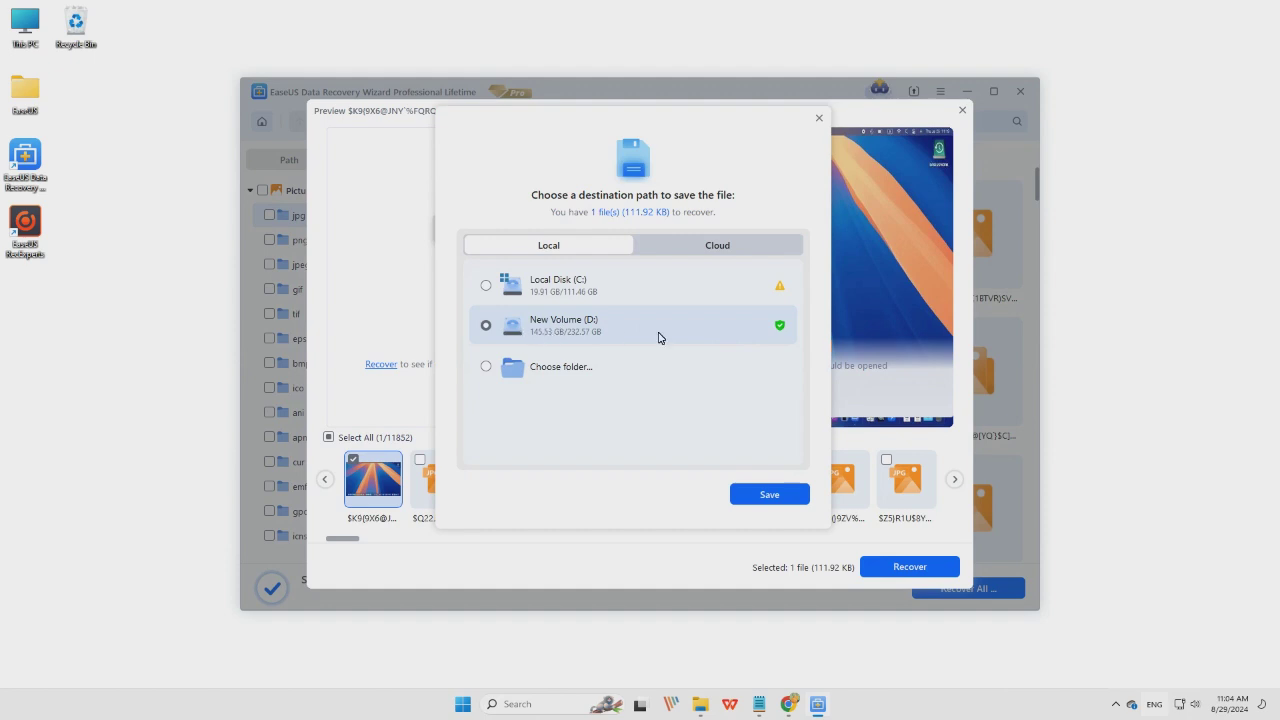
left_click(706, 250)
left_click(531, 257)
left_click(769, 494)
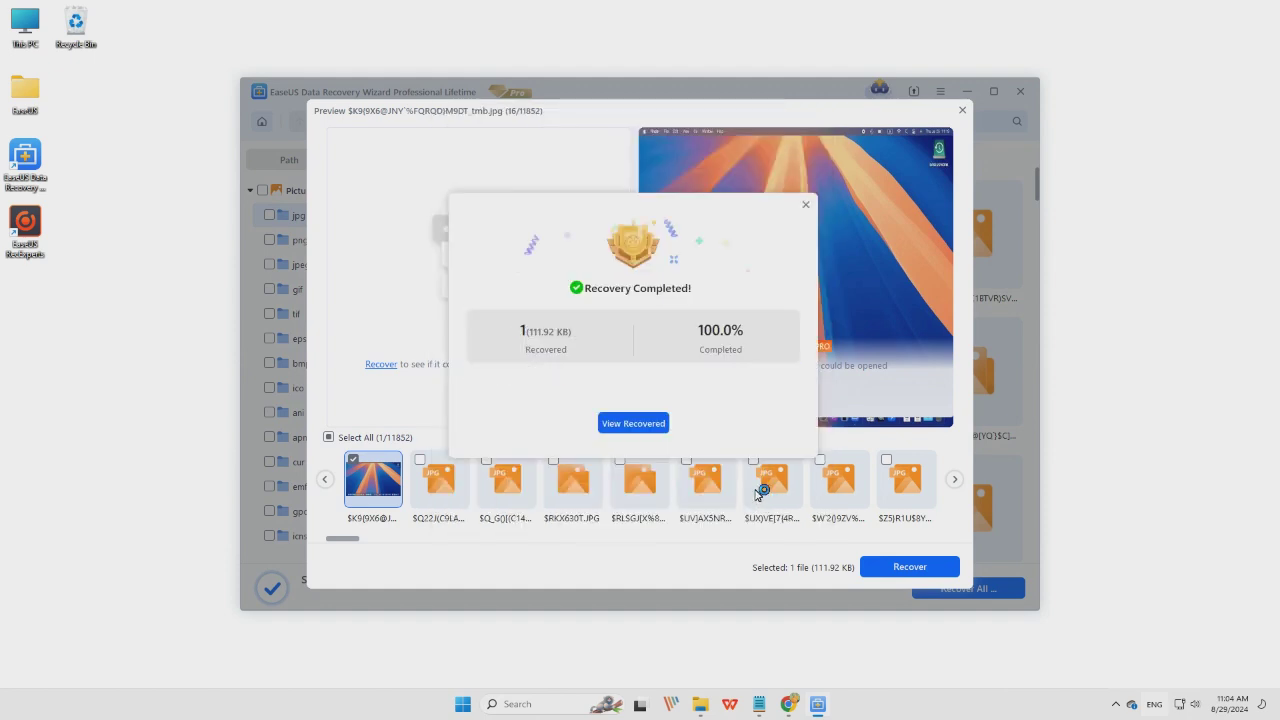